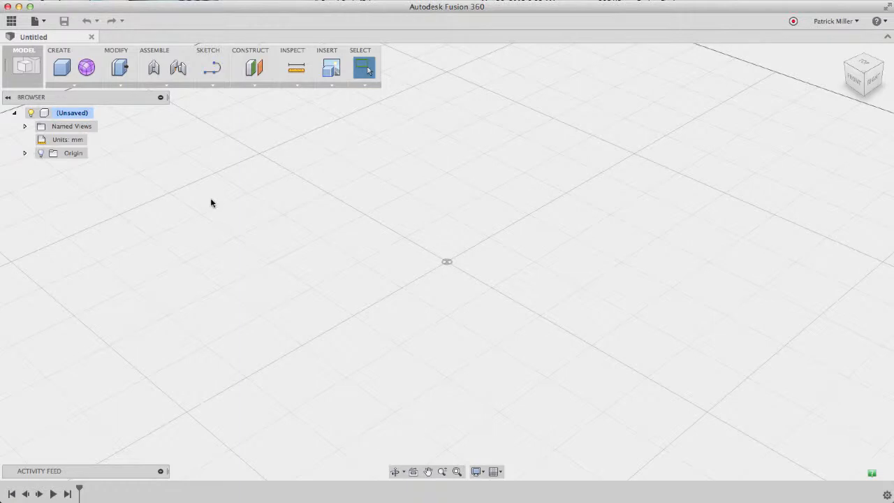
- Upload the Inventor file Cylinder Base.ipt from the Videos folder to the Fusion LX Designs project
click(11, 21)
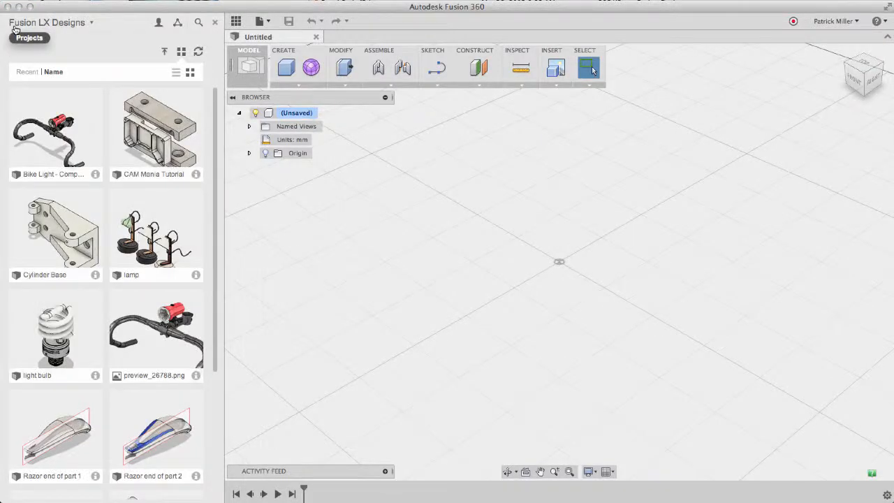
click(165, 53)
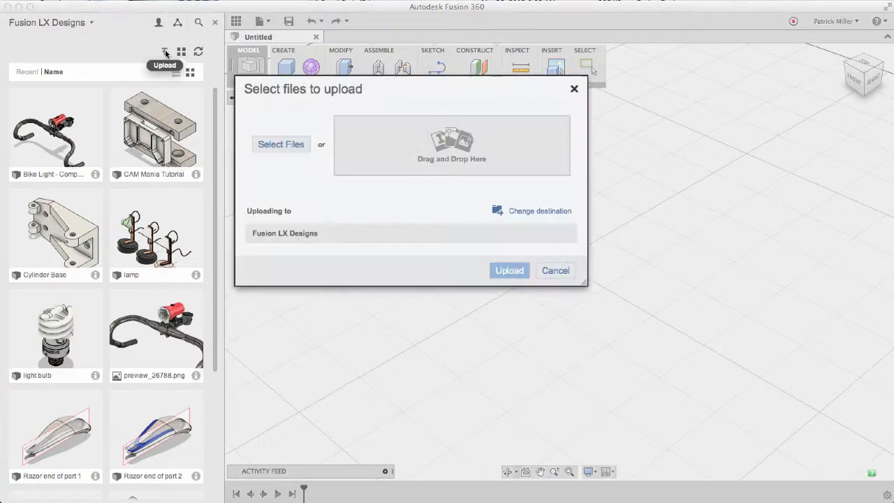
click(280, 145)
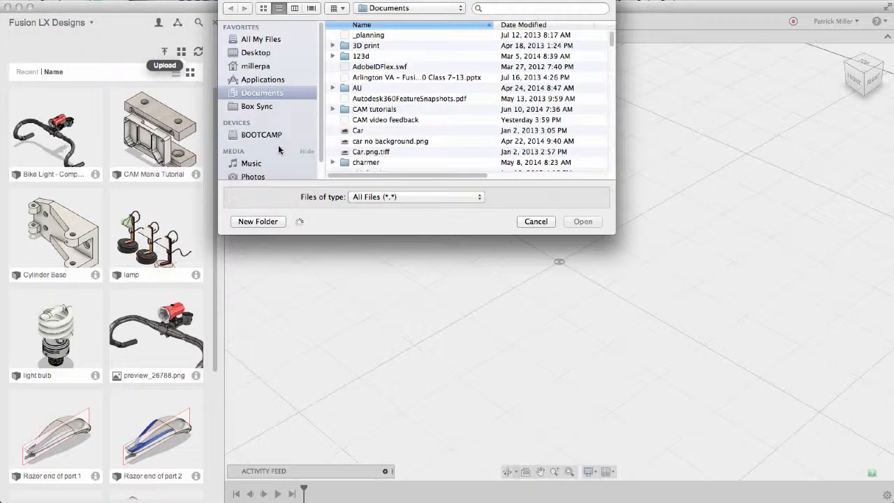
drag(452, 0, 454, 31)
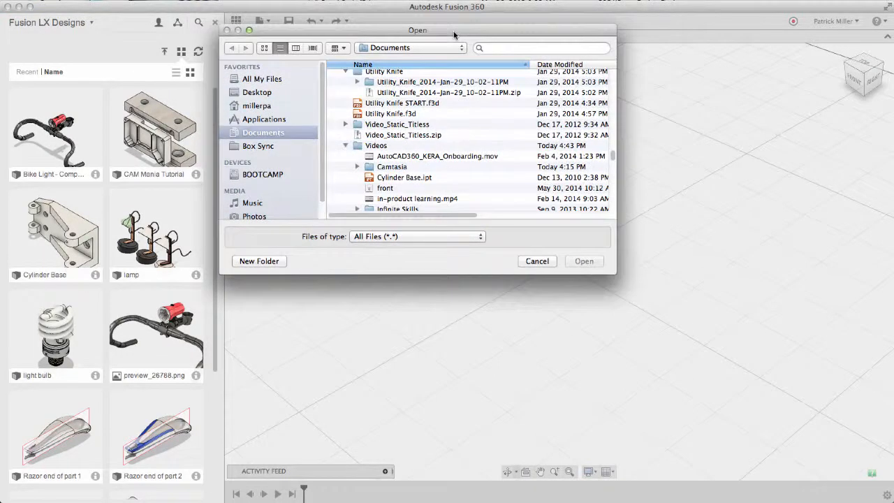
click(413, 178)
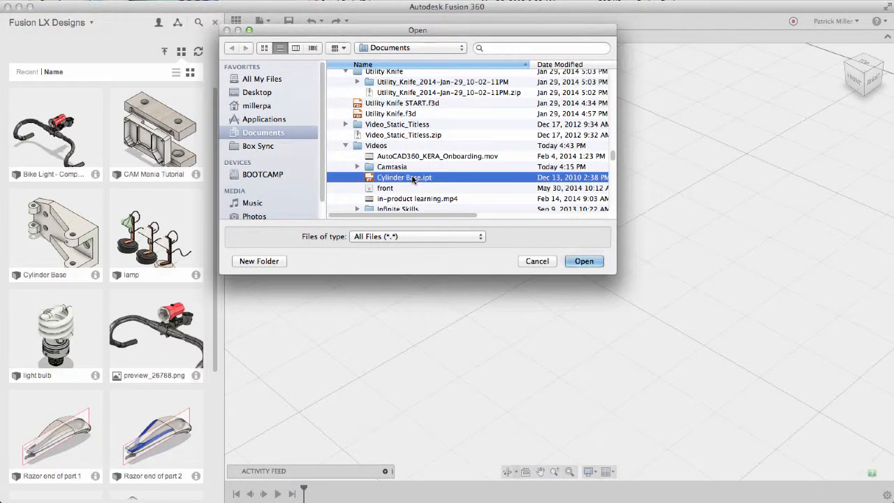
click(481, 237)
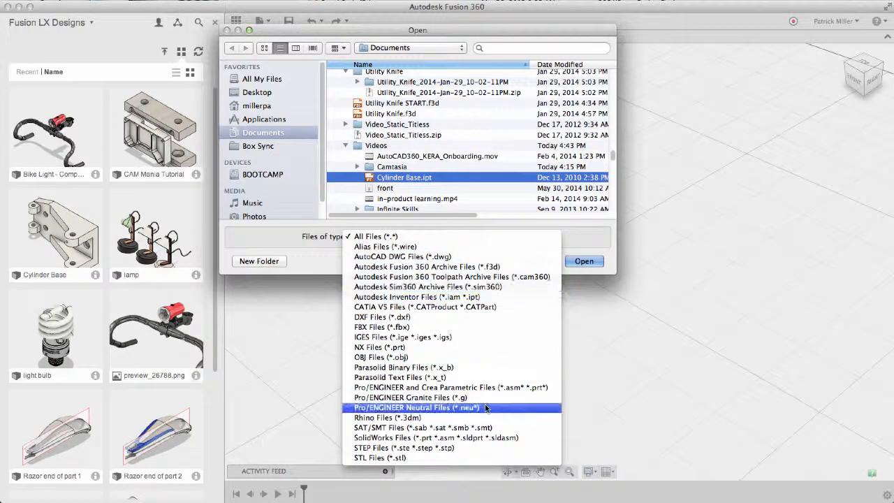
click(480, 238)
click(578, 262)
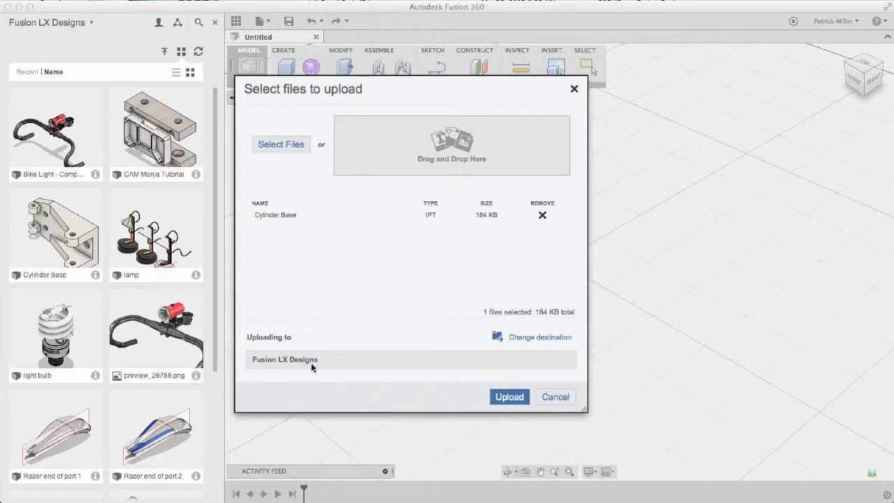
click(508, 396)
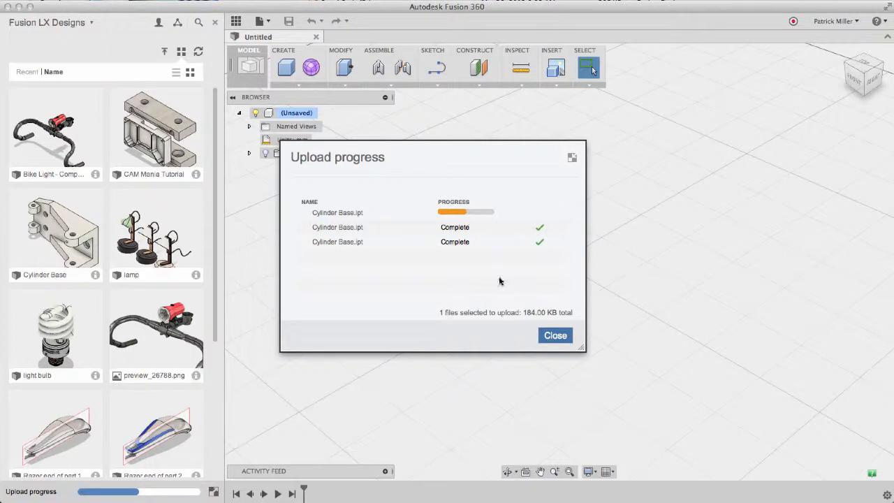
click(549, 336)
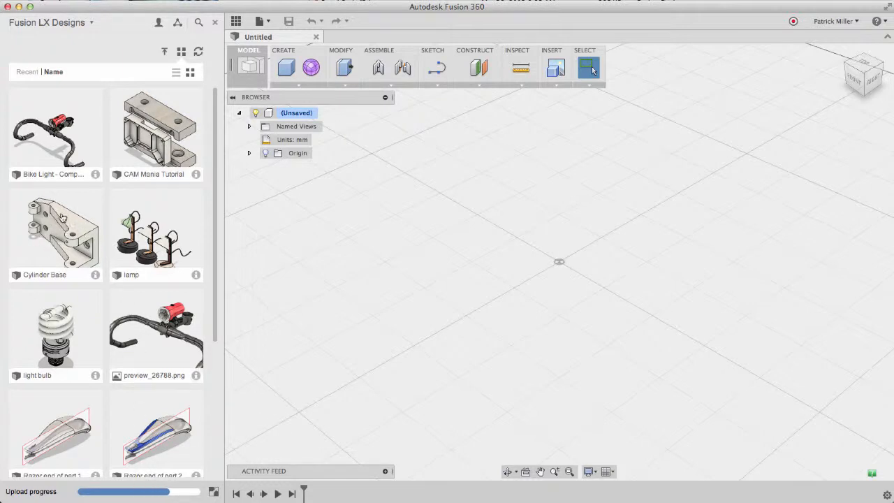
- Show the details of the uploaded Cylinder Base design in the project and open it for editing
click(95, 275)
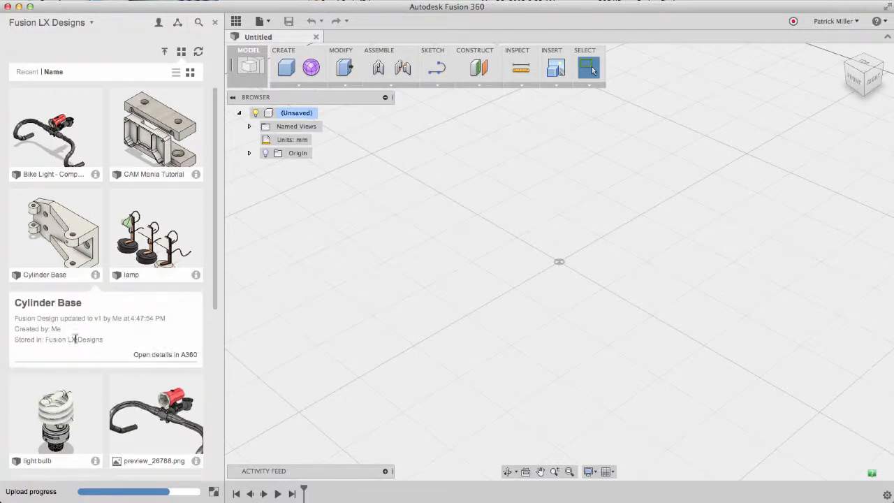
right_click(81, 239)
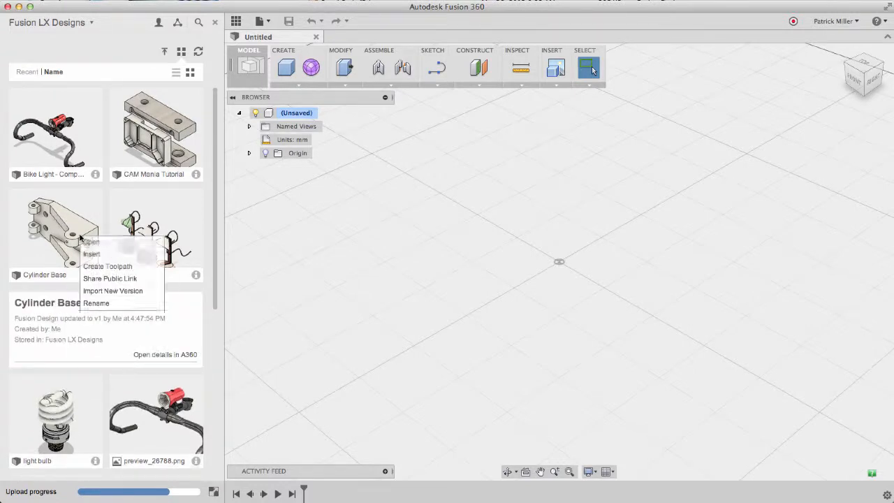
click(85, 243)
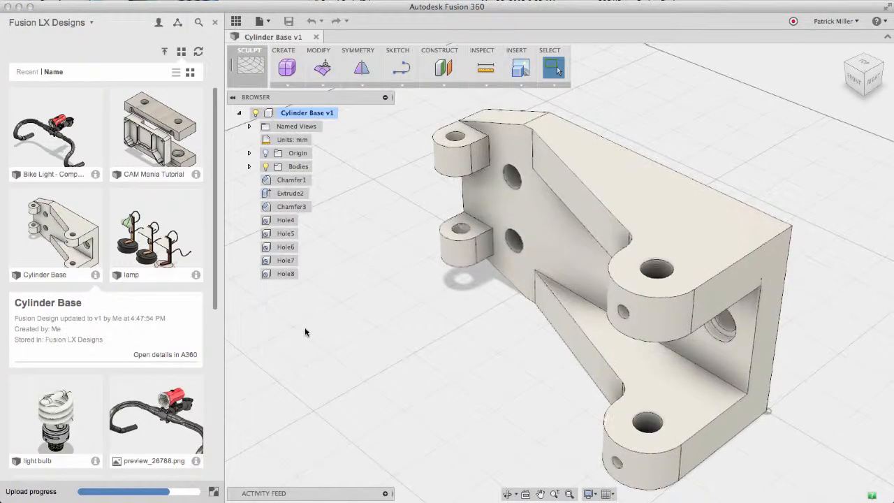
shift+scroll(305, 332, down, 10)
shift+scroll(306, 332, down, 10)
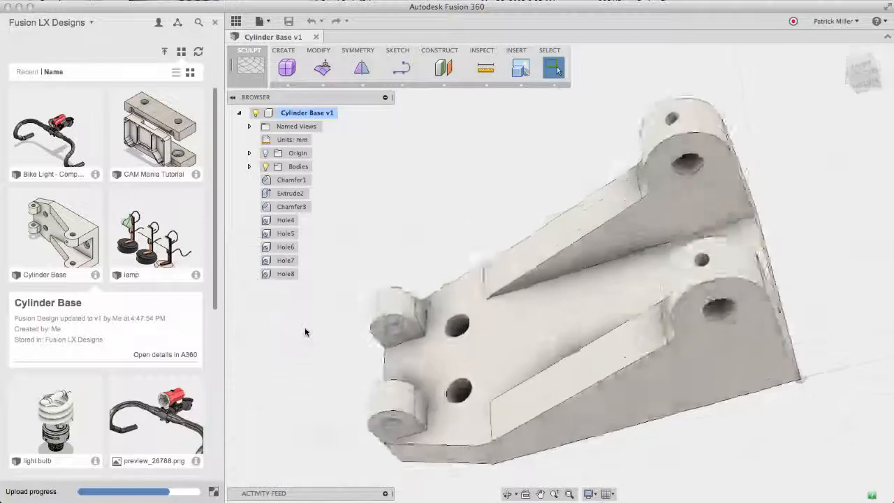
shift+scroll(305, 332, down, 8)
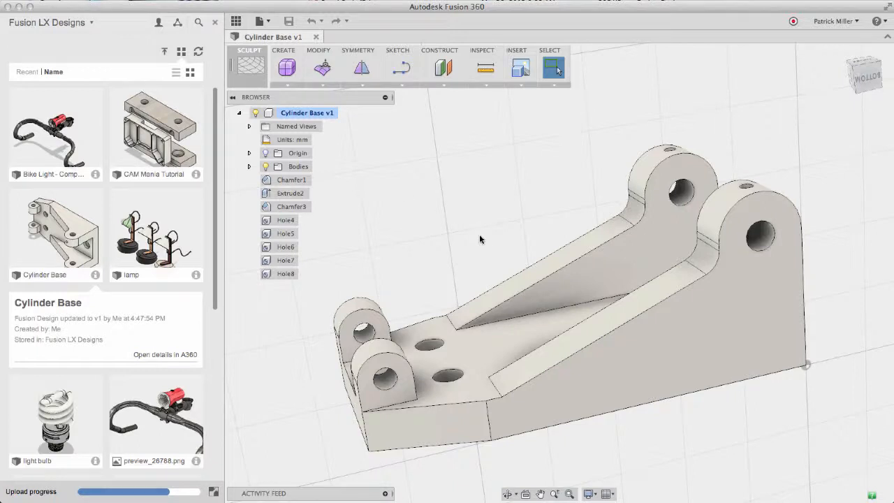
- Switch the Cylinder Base design from the Sculpt workspace to the Model workspace
right_click(332, 113)
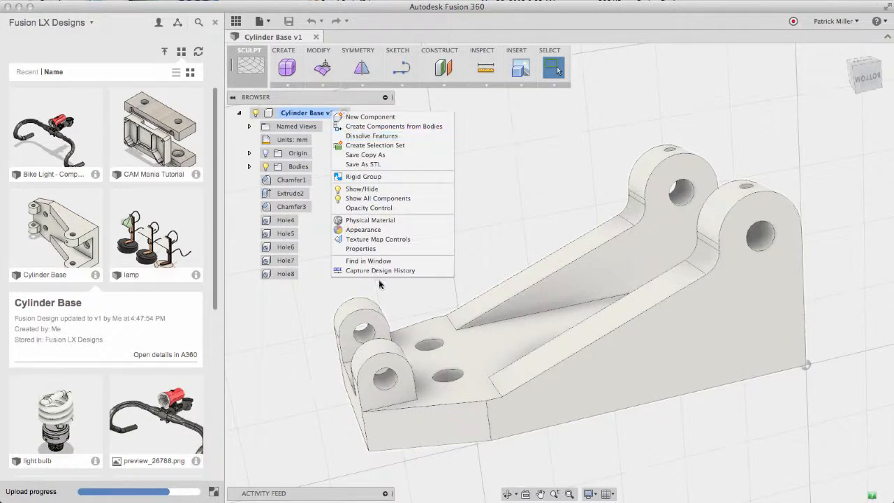
click(495, 204)
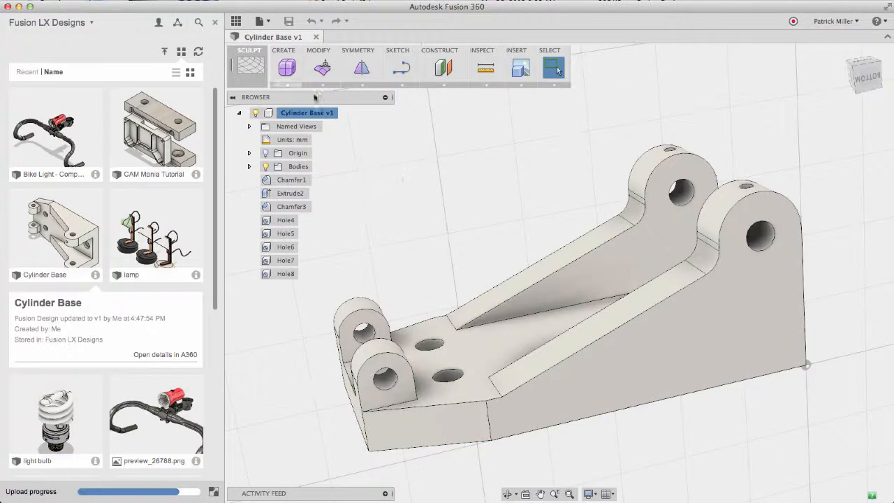
click(251, 67)
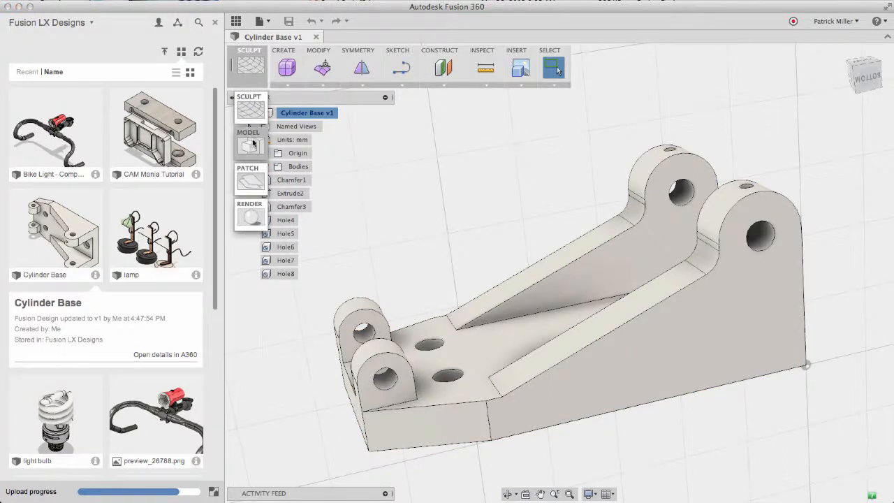
click(253, 144)
- Enlarge the through holes in the two tall lugs by offsetting their cylindrical faces 10 mm with Press Pull
right_click(479, 159)
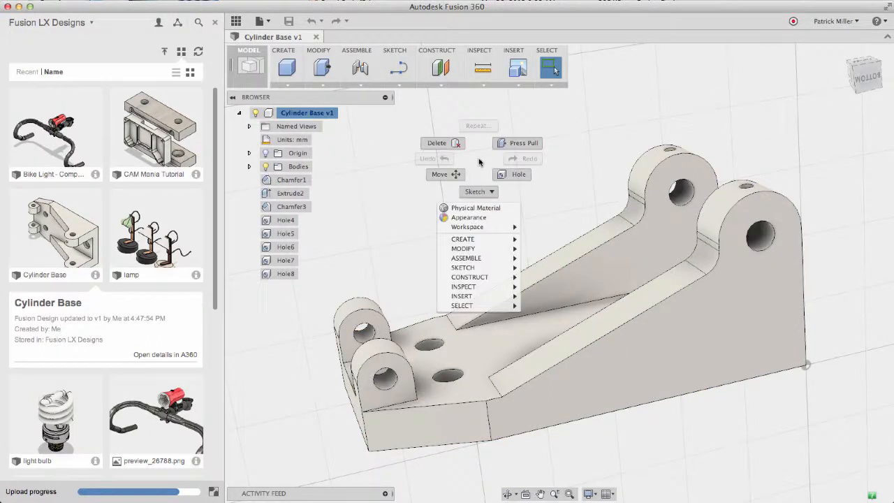
click(517, 143)
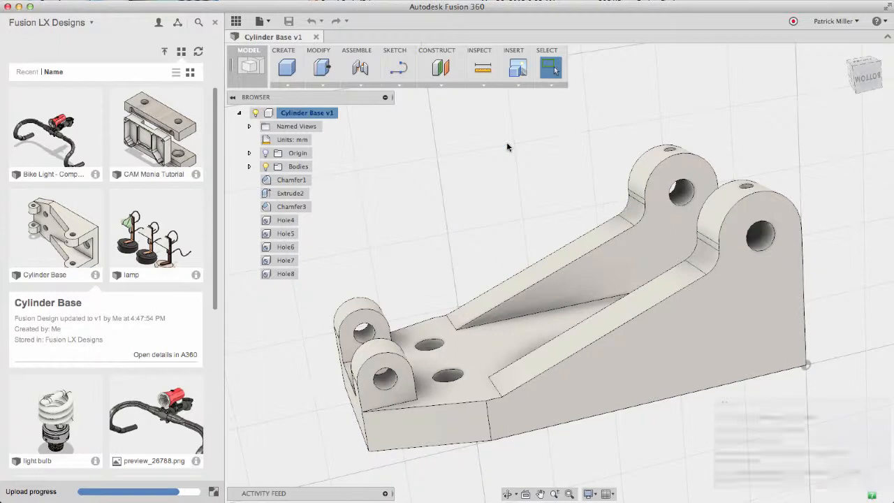
click(764, 244)
click(690, 193)
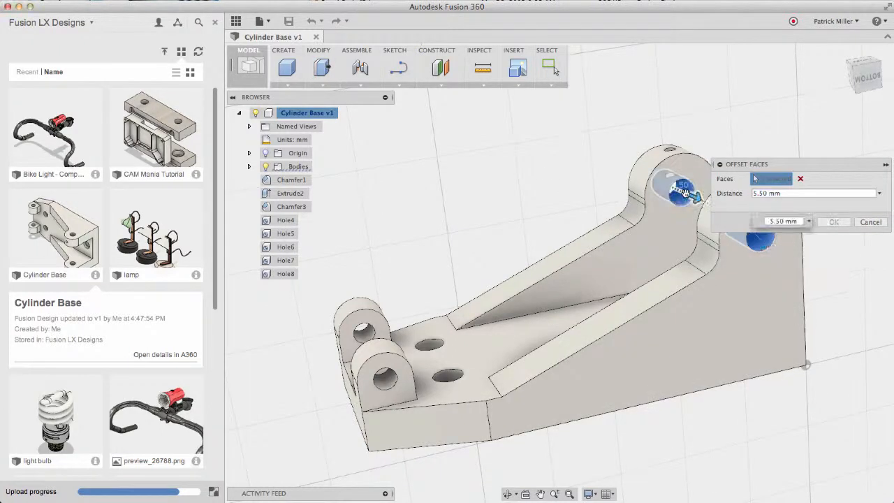
drag(696, 197, 701, 202)
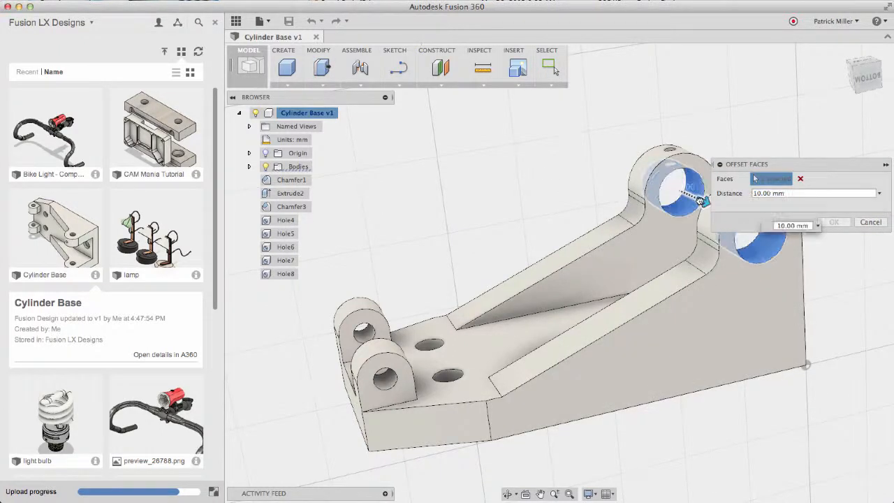
right_click(519, 154)
click(550, 152)
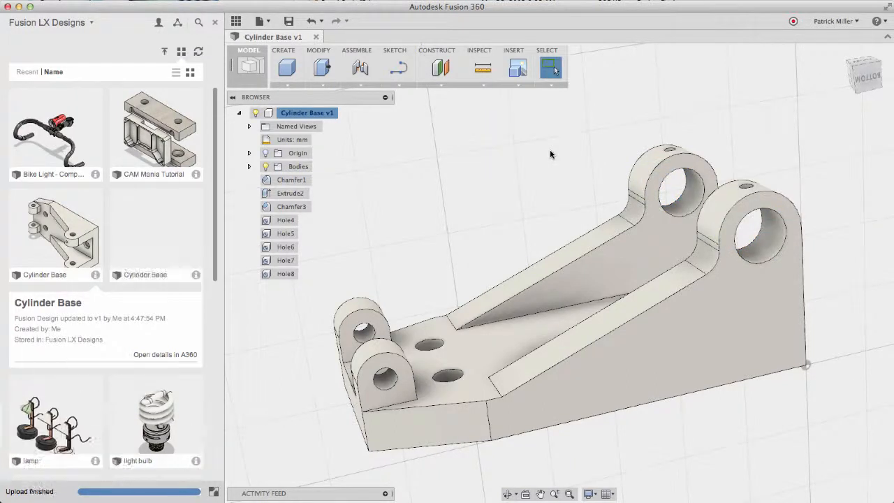
- Move the faces of the two holes in the base plate 10 mm in Z, towards the tall lugs
shift+scroll(549, 151, up, 5)
right_click(550, 151)
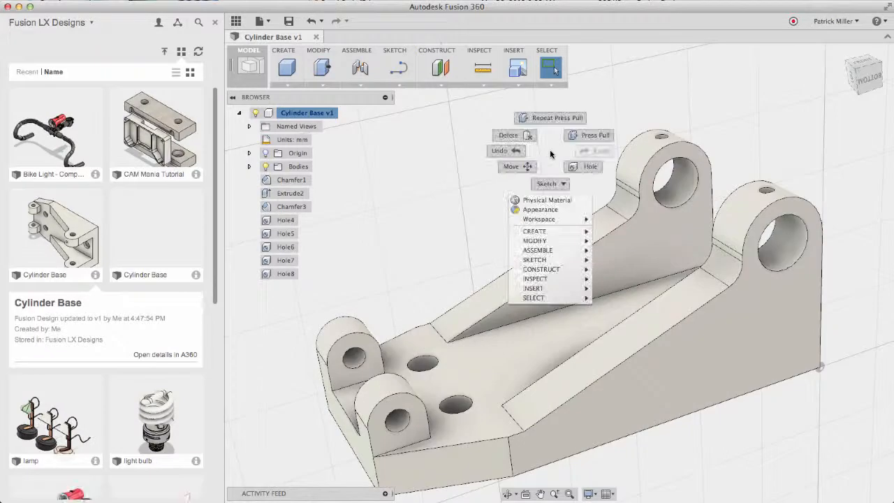
click(511, 166)
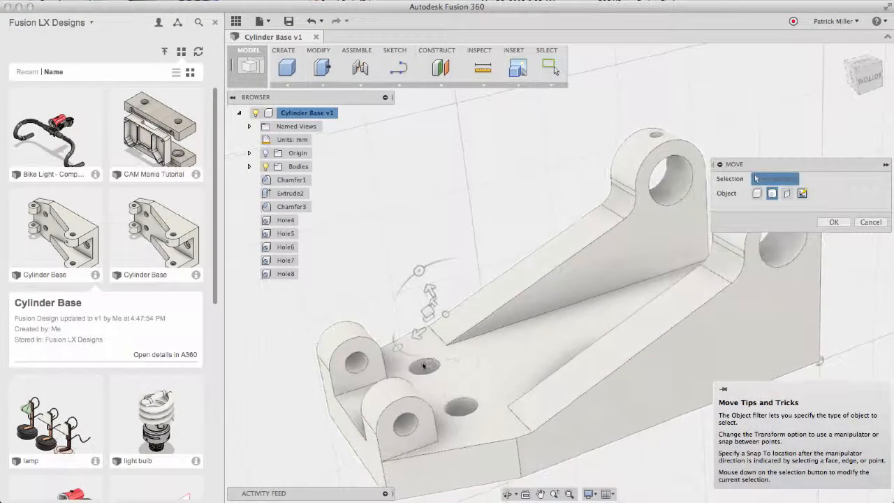
click(787, 193)
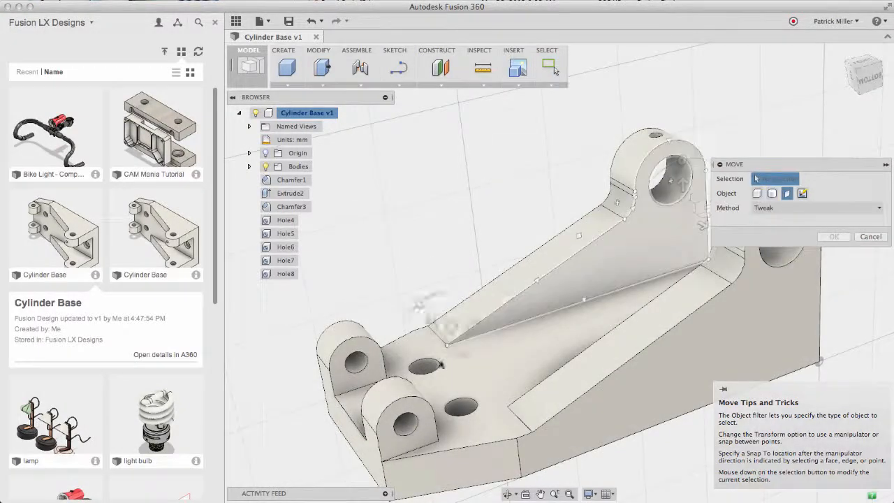
click(421, 368)
click(461, 408)
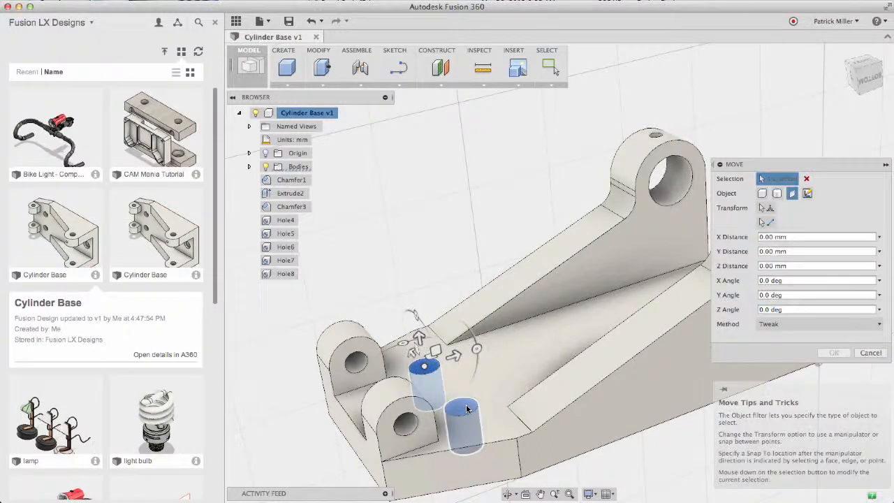
drag(454, 355, 482, 348)
right_click(429, 216)
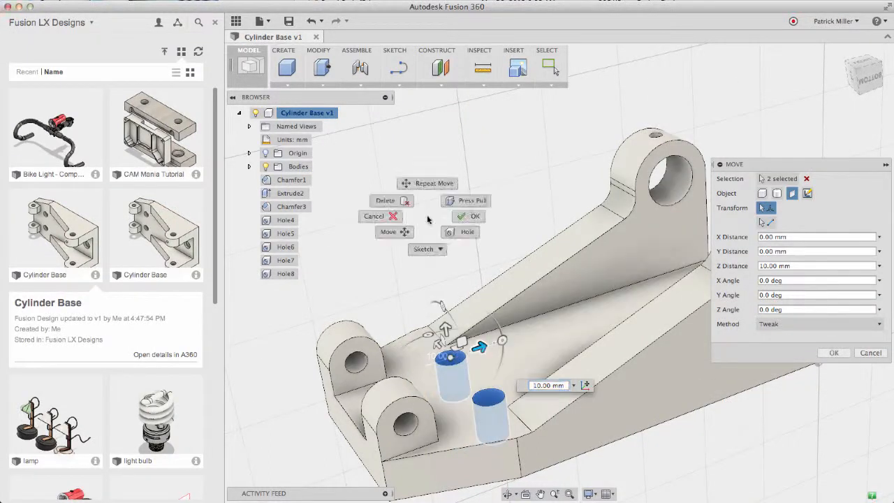
click(461, 218)
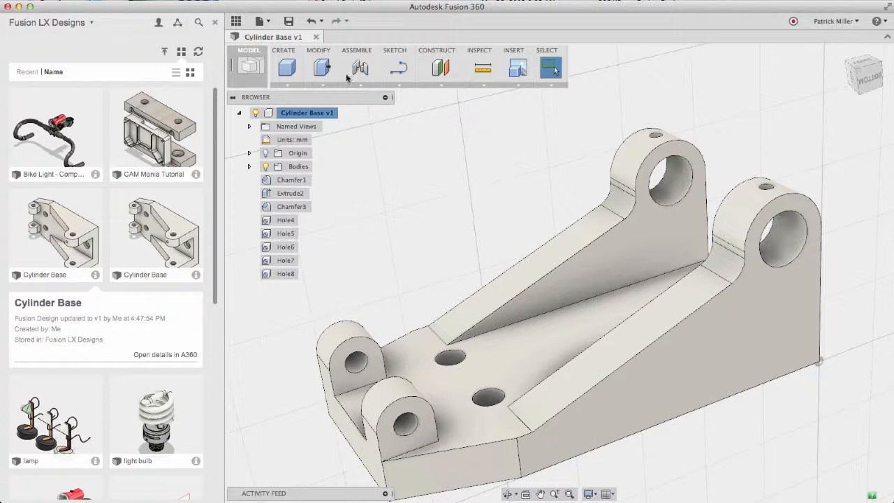
- Save a new version of Cylinder Base with the version description "adjusted holes"
click(291, 22)
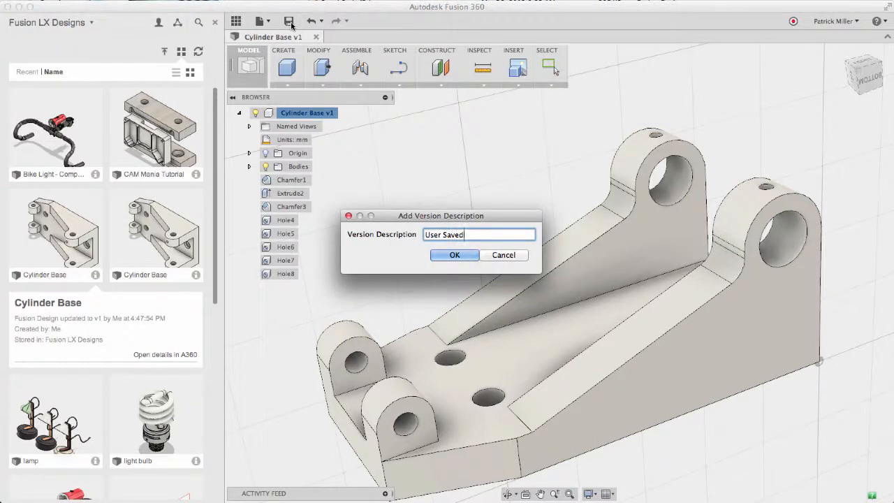
drag(474, 233, 405, 238)
text(adjusted holes)
key(Return)
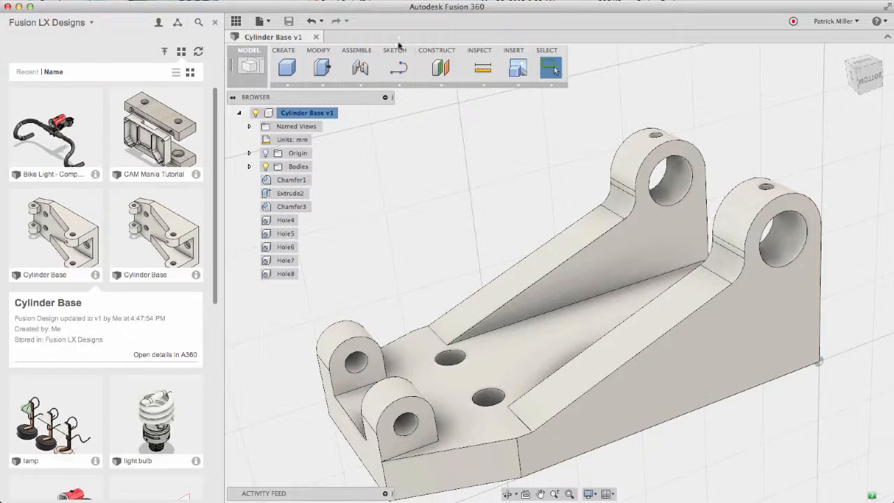
- Create a new design and start a form in it for sculpting
click(262, 21)
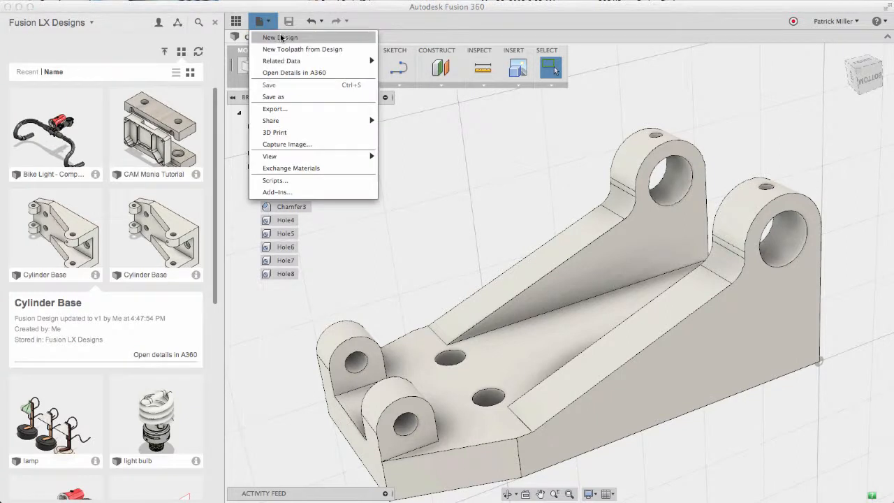
click(305, 38)
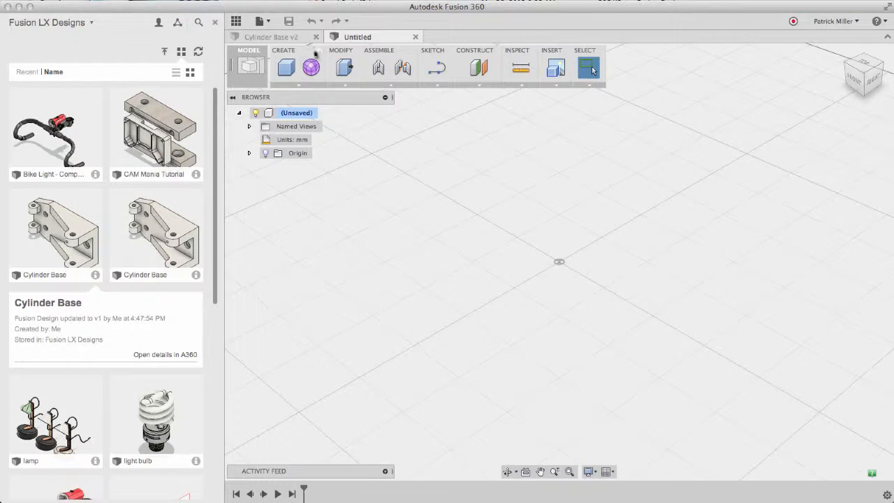
click(319, 76)
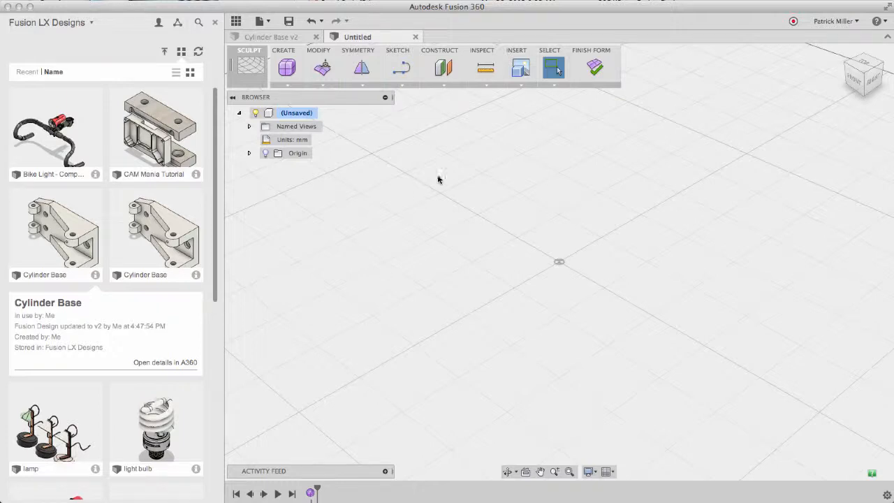
- Insert the mesh file mouse CP.stl into the form with the unit type Millimeter
click(528, 84)
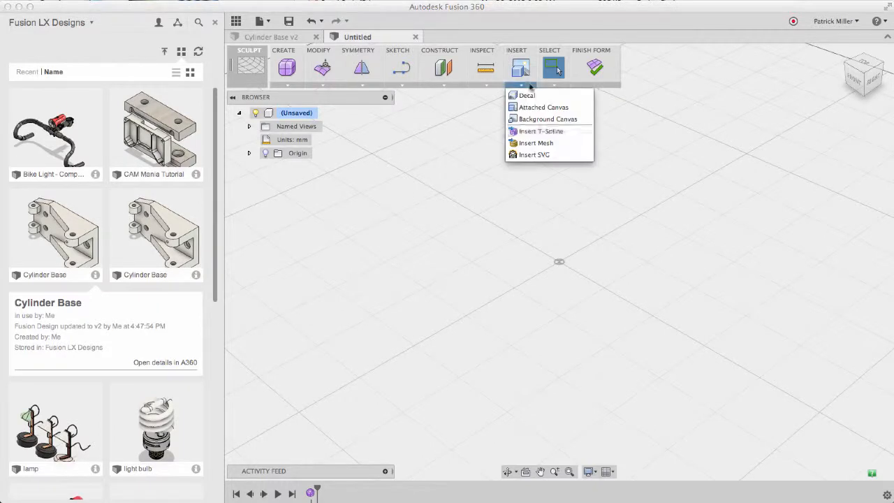
click(546, 143)
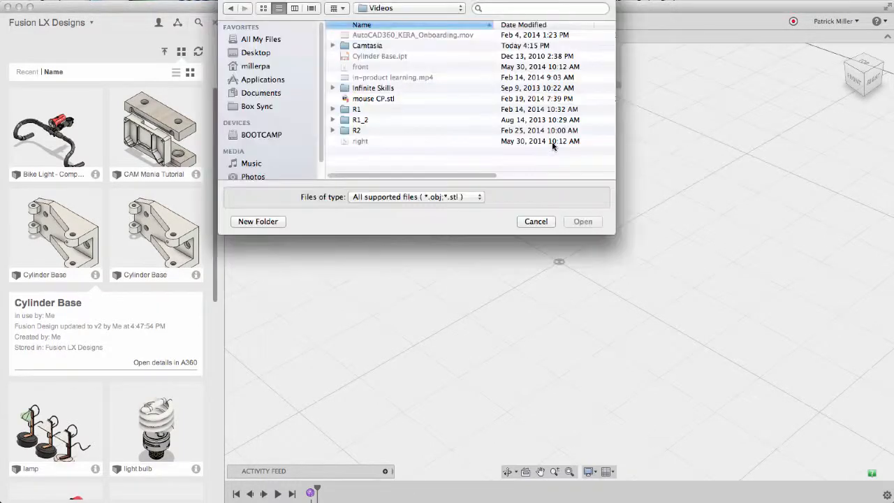
drag(450, 0, 457, 39)
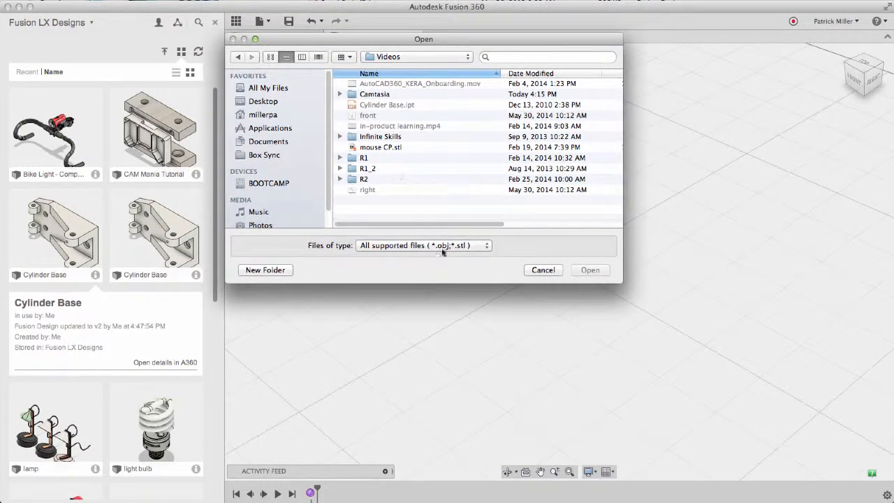
click(397, 148)
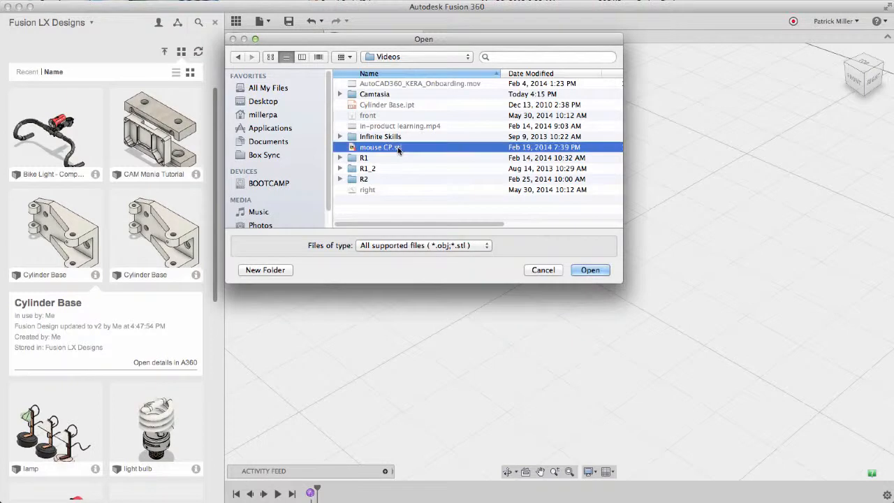
click(602, 272)
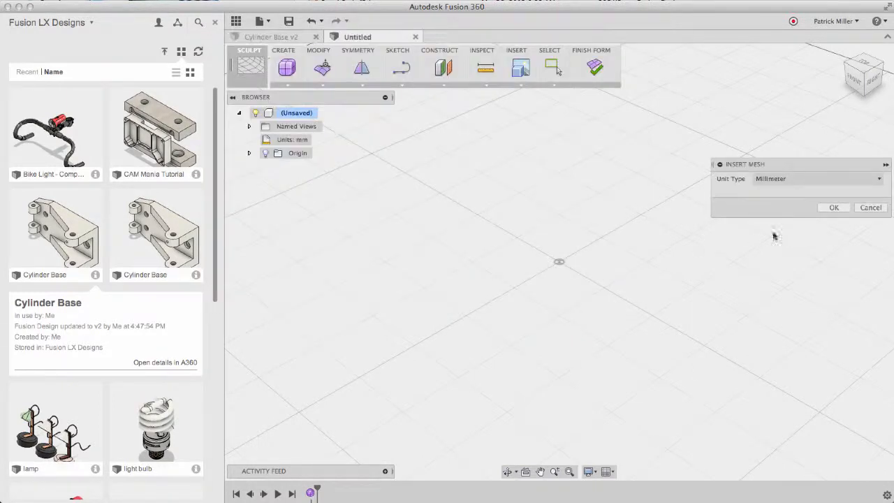
click(836, 208)
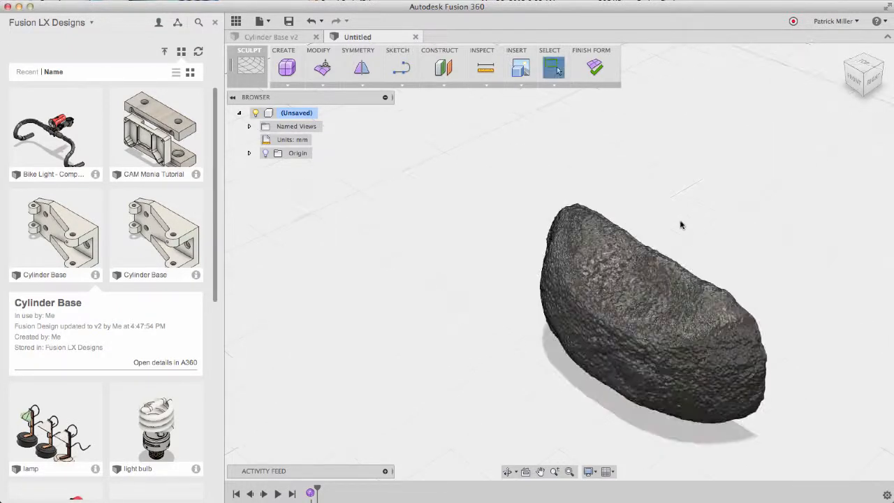
- Try to convert the mouse mesh directly into a new T-Spline body with Convert, then cancel the conversion
shift+scroll(682, 225, left, 10)
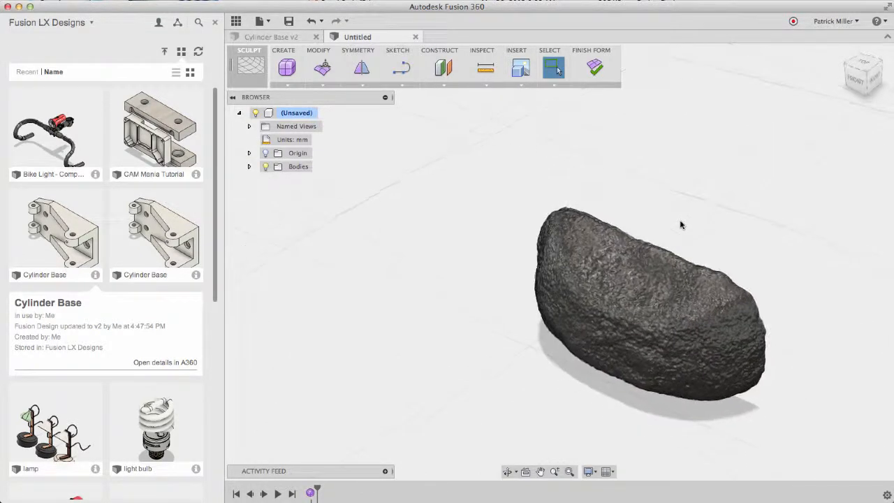
shift+scroll(681, 225, left, 10)
shift+scroll(766, 242, down, 10)
shift+scroll(766, 241, up, 10)
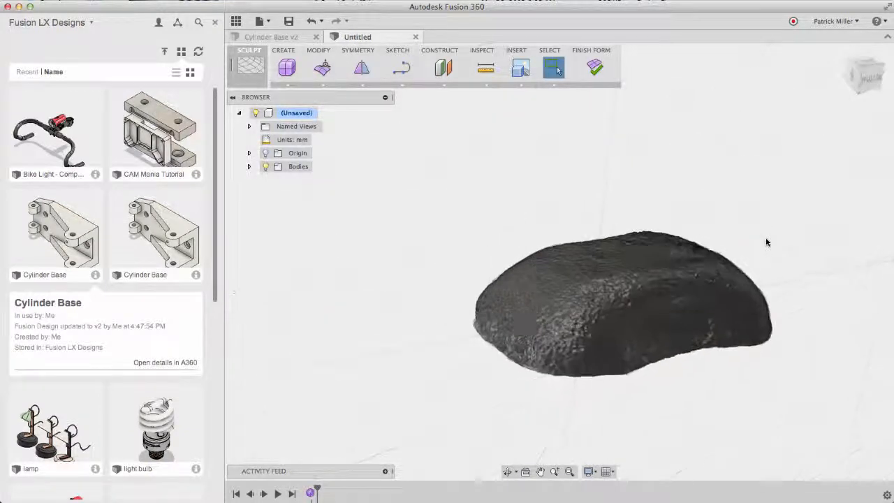
shift+scroll(766, 241, right, 5)
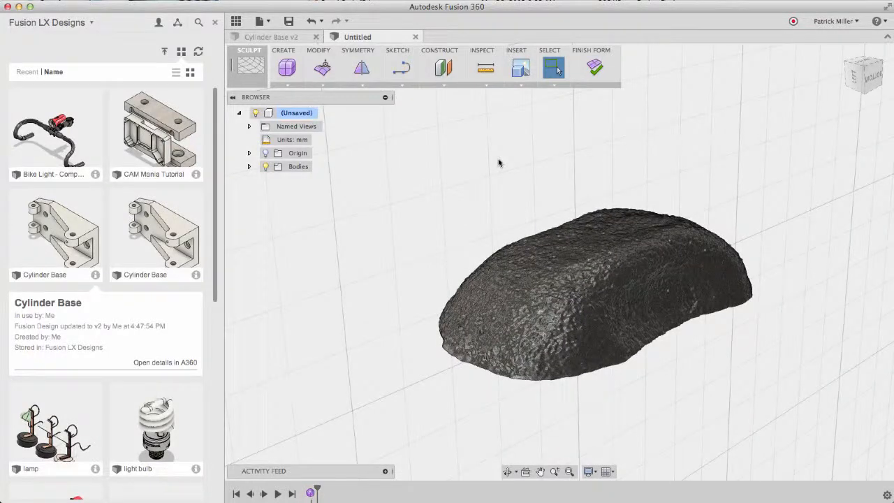
click(321, 85)
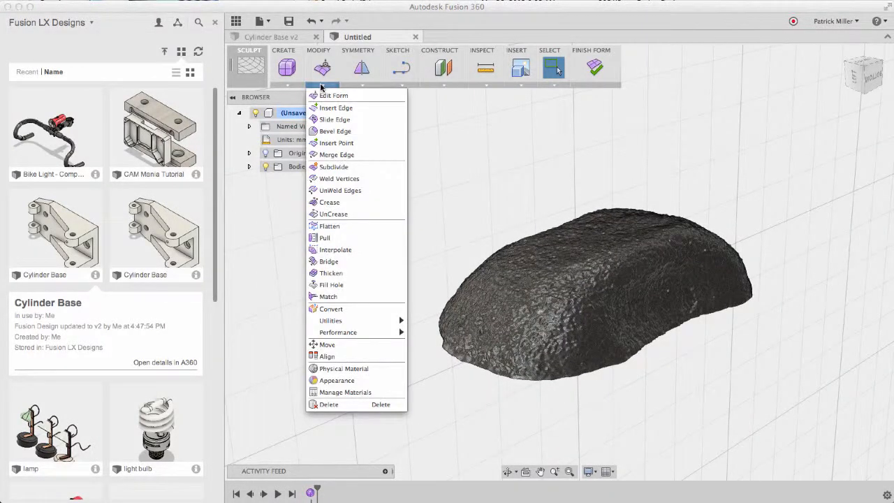
click(362, 309)
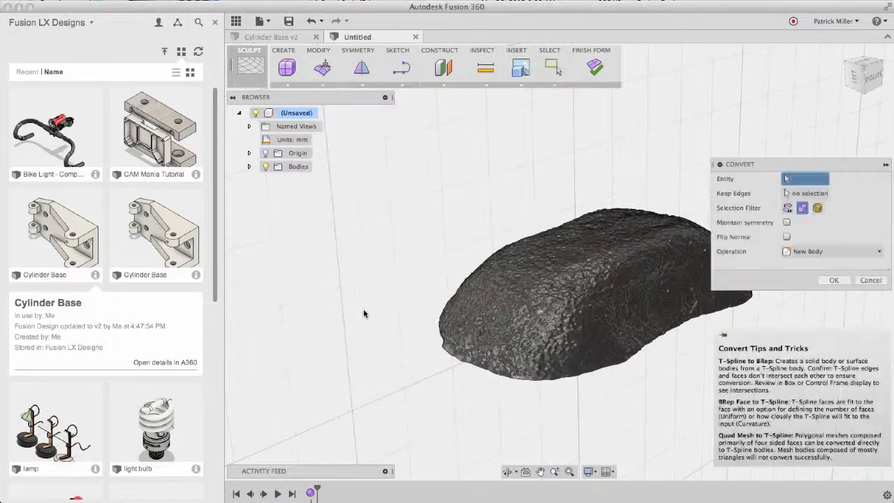
click(819, 208)
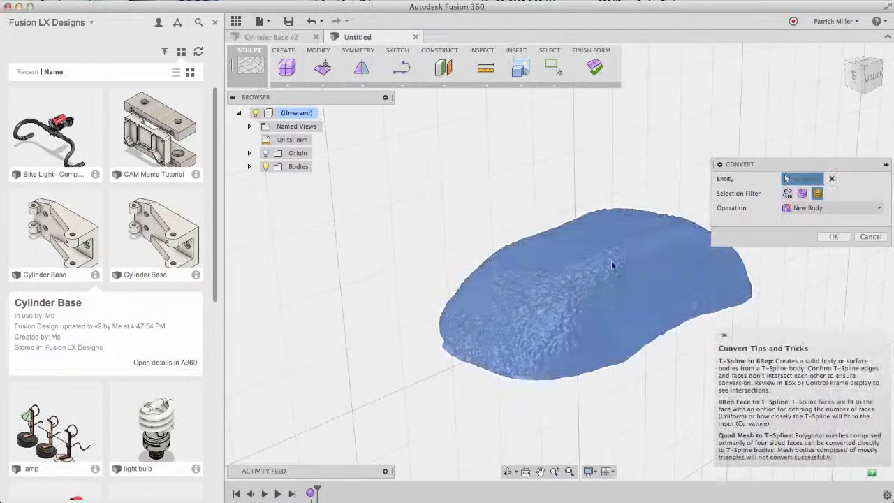
click(632, 255)
click(834, 237)
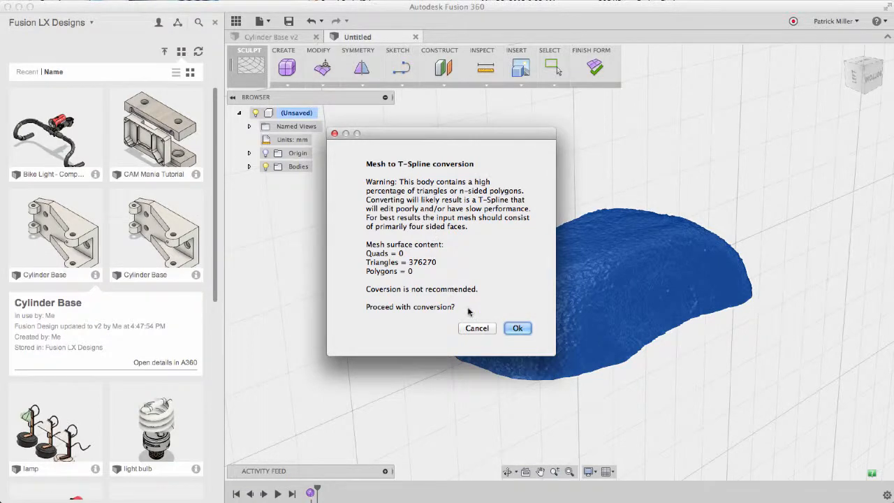
click(475, 328)
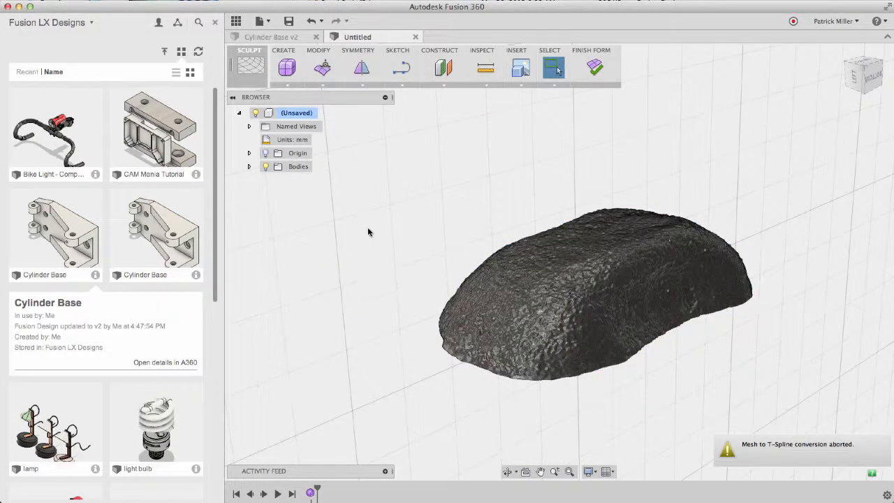
- Try enclosing the mesh in a center box form about 23.2 by 8.9 mm with a height of 25 mm
click(286, 69)
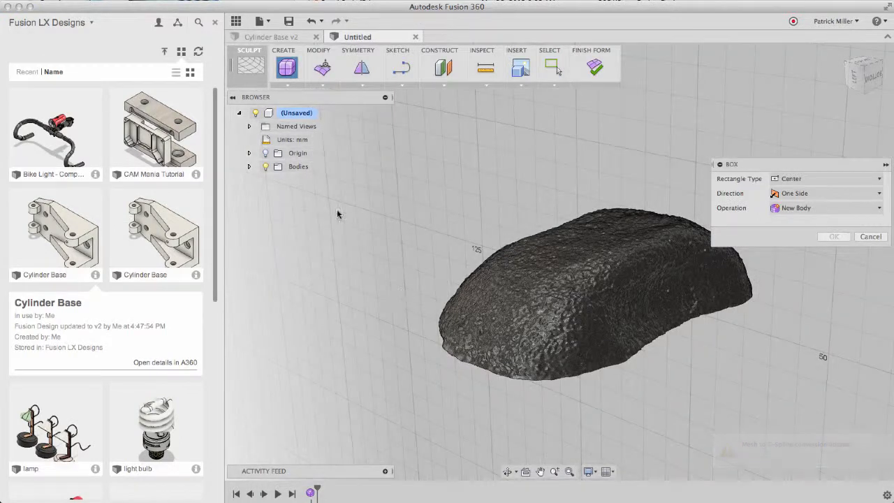
click(249, 152)
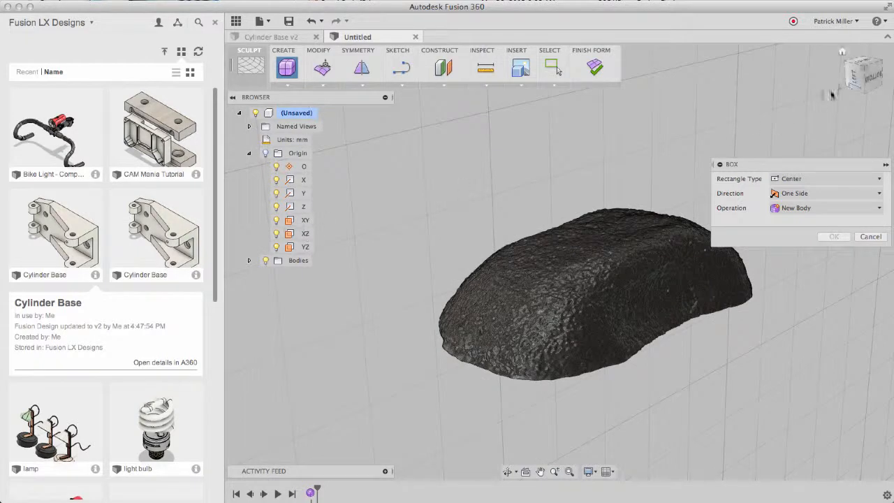
click(873, 83)
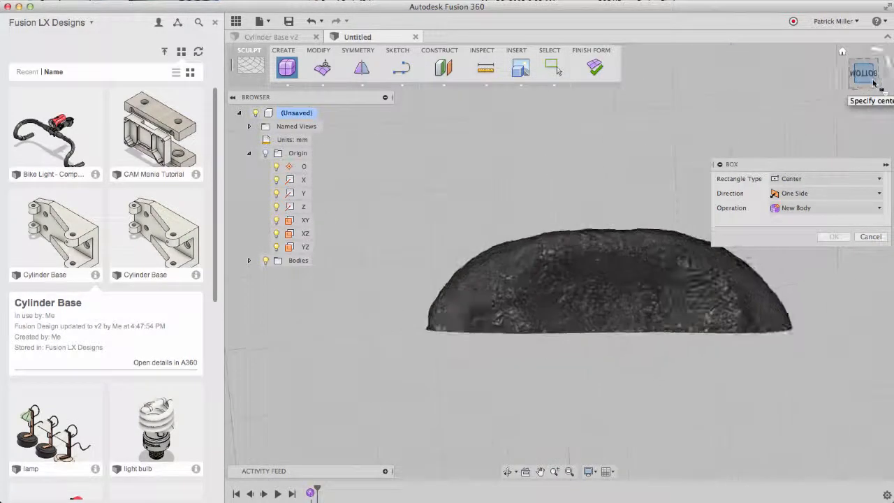
click(611, 299)
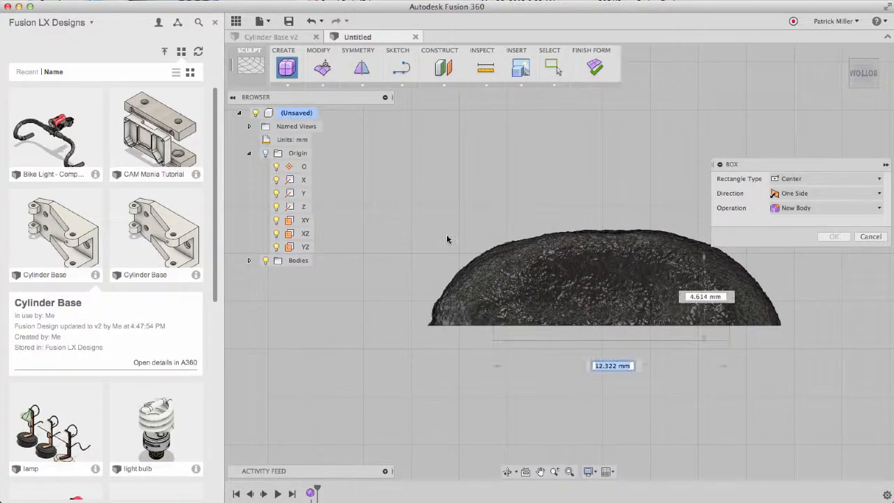
click(392, 213)
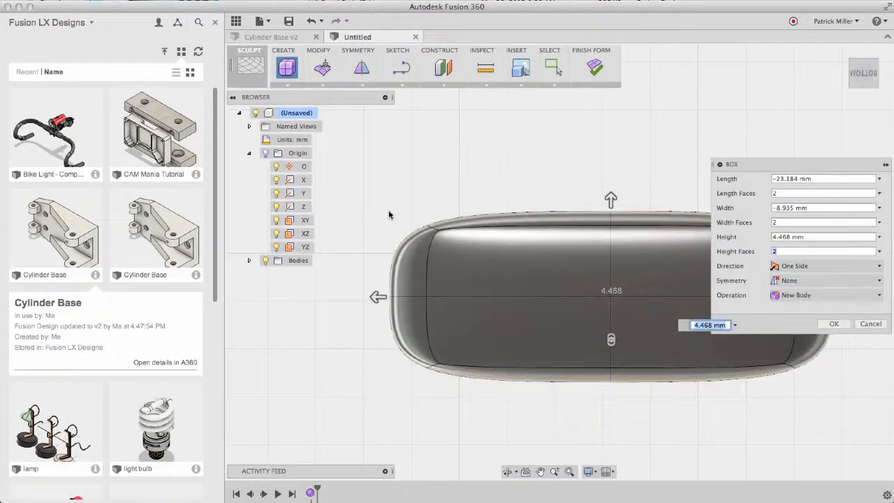
scroll(389, 215, up, 2)
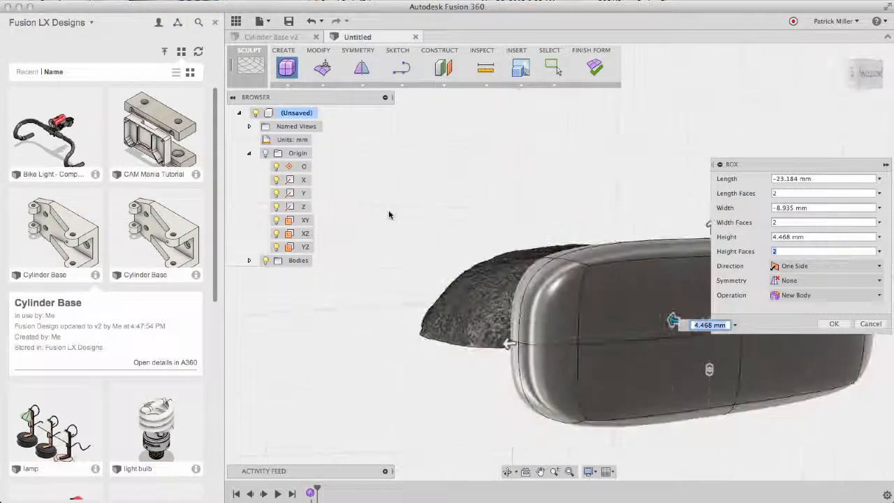
shift+scroll(389, 214, left, 5)
drag(606, 318, 408, 299)
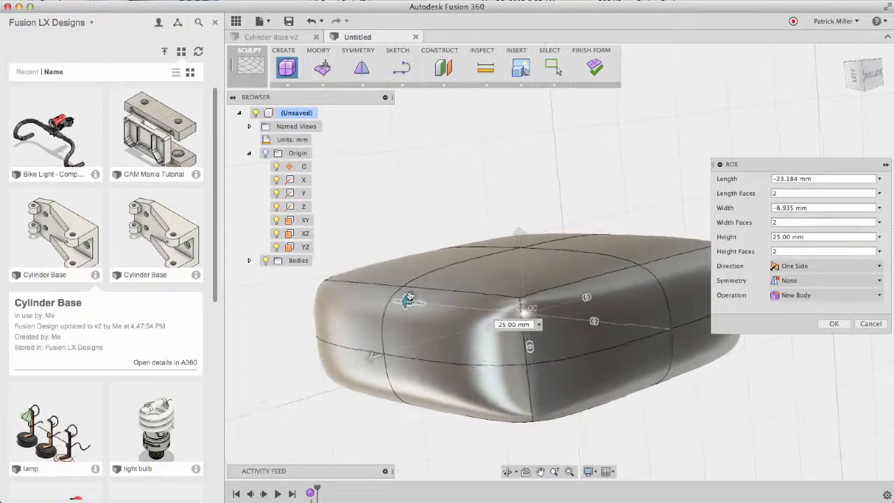
click(854, 74)
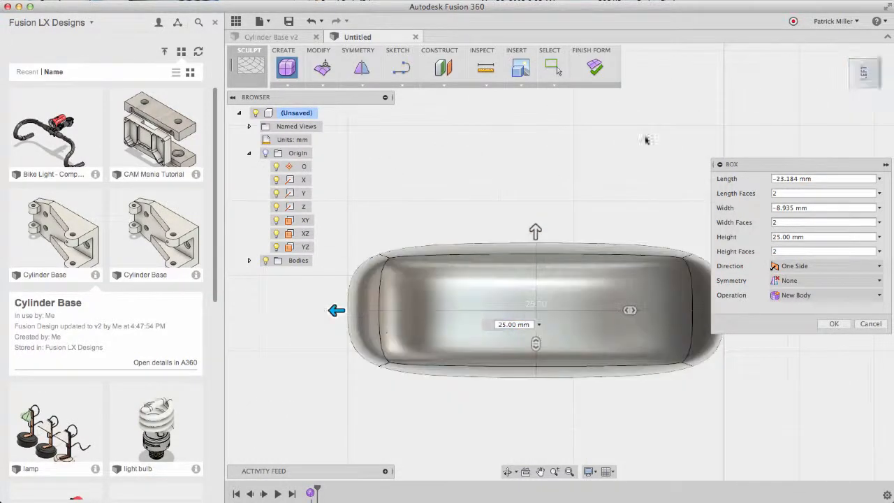
click(834, 324)
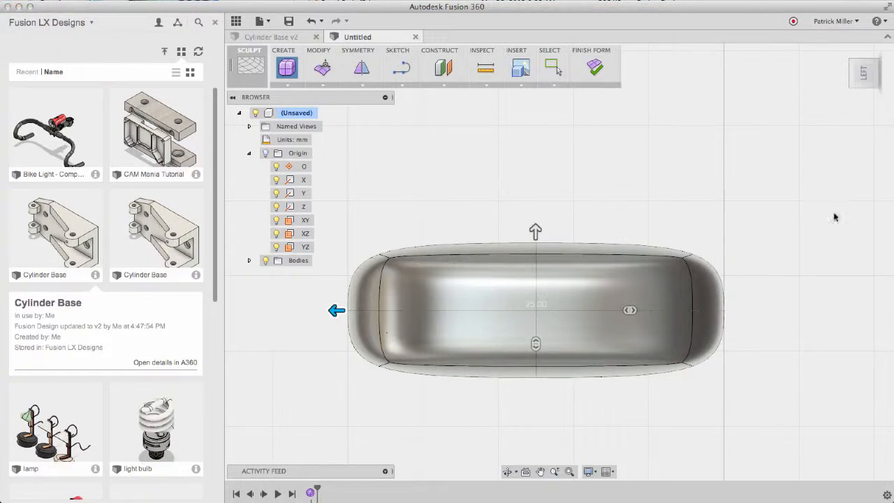
click(873, 67)
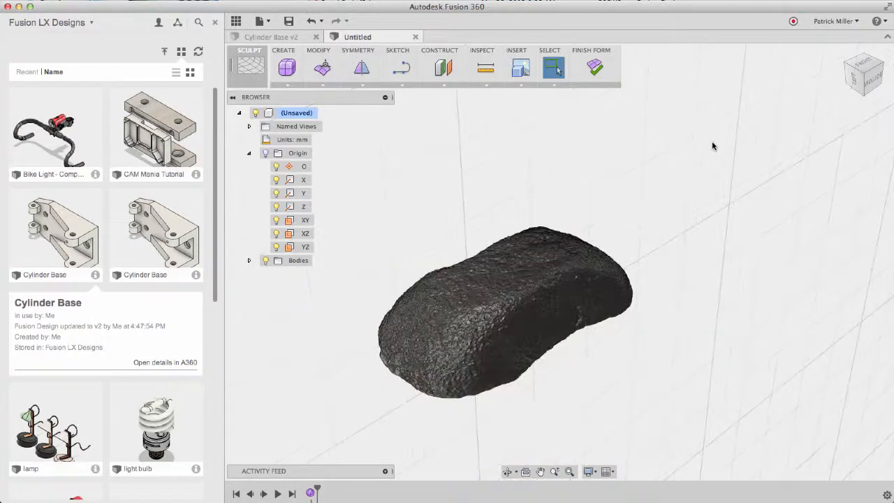
- Draw a center box form on the XZ plane around the mesh, about 22.4 by 6.8 mm, and extend its height to 23 mm
click(290, 69)
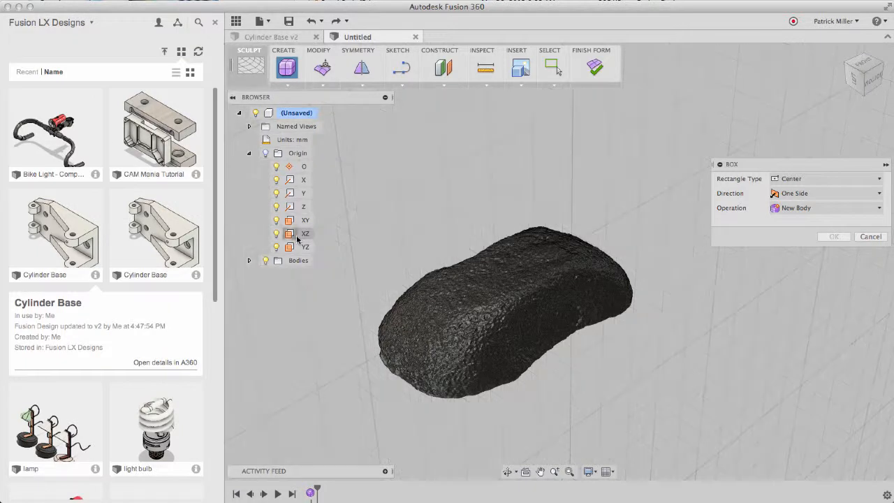
click(874, 81)
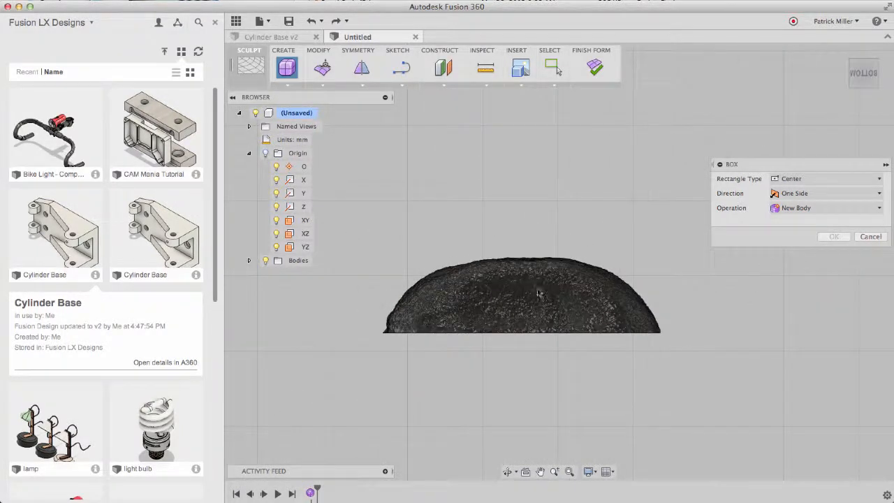
click(474, 280)
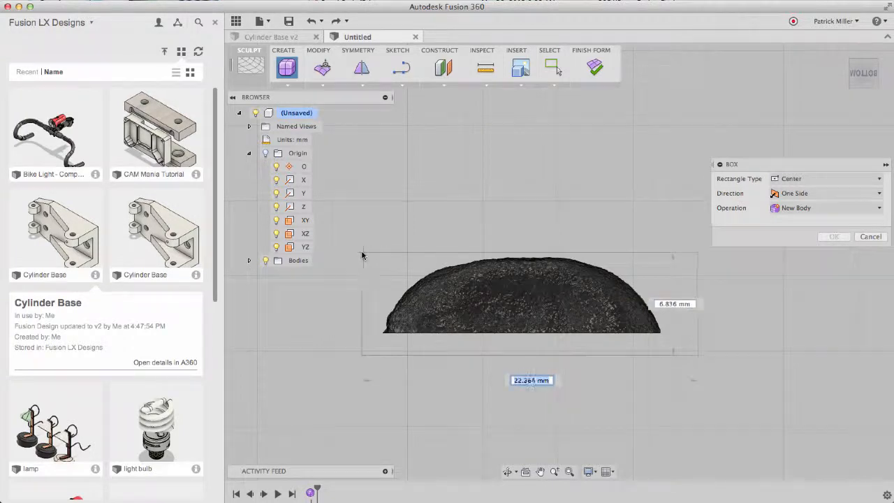
click(362, 255)
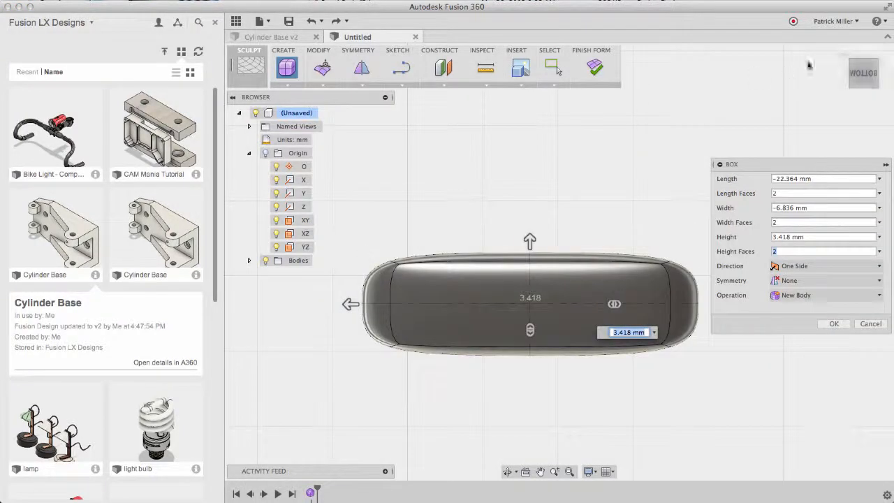
click(850, 60)
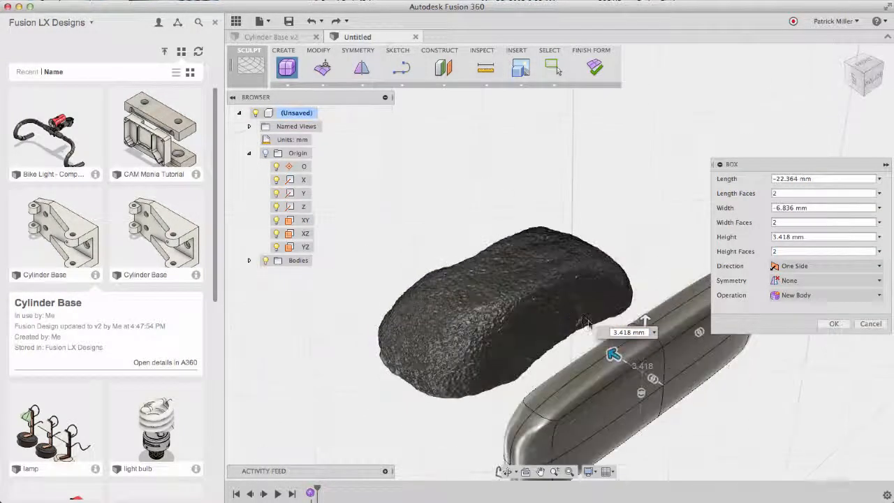
drag(612, 355, 413, 246)
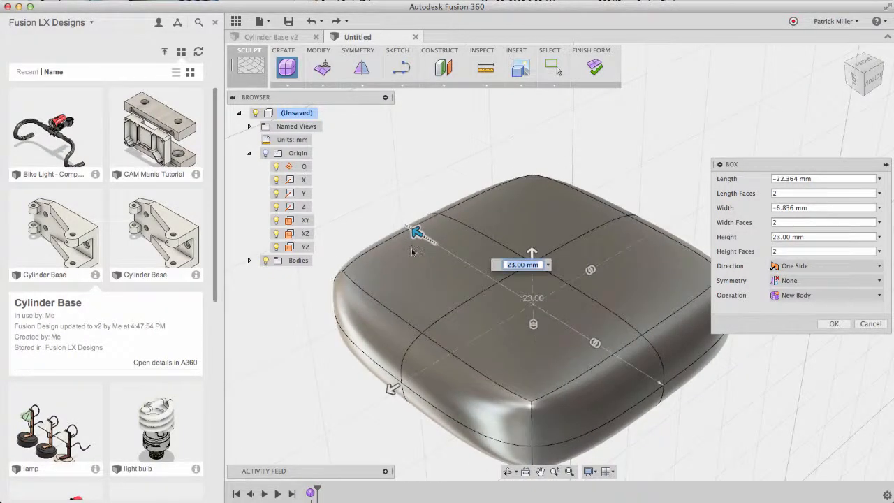
- Divide the box into 4 length faces, 4 width faces and 4 height faces, and create it as a new body
click(786, 192)
text(4)
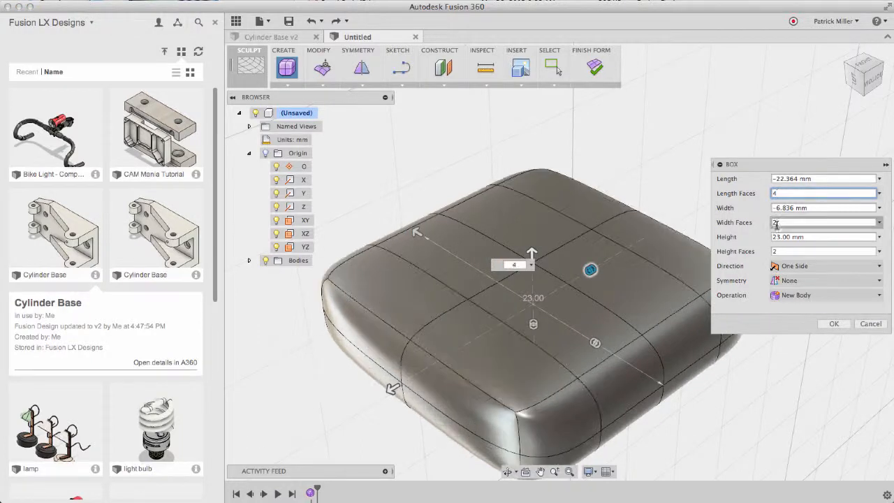
click(777, 222)
text(4)
click(778, 251)
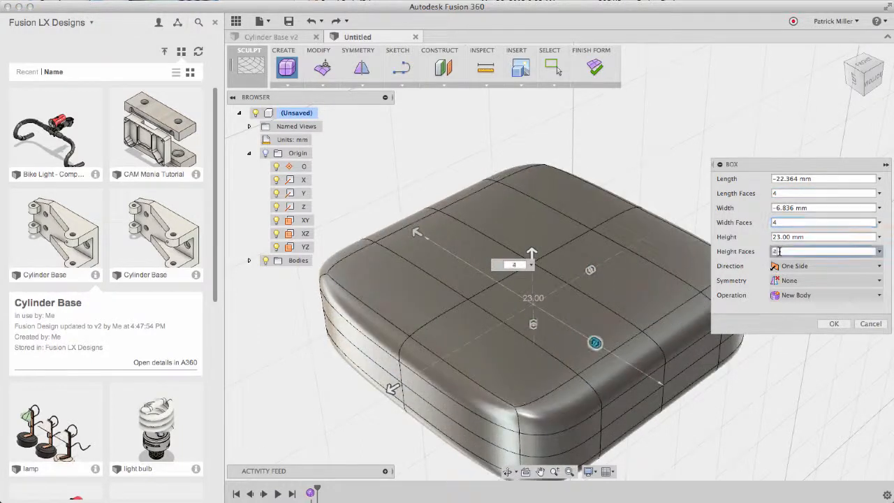
click(840, 324)
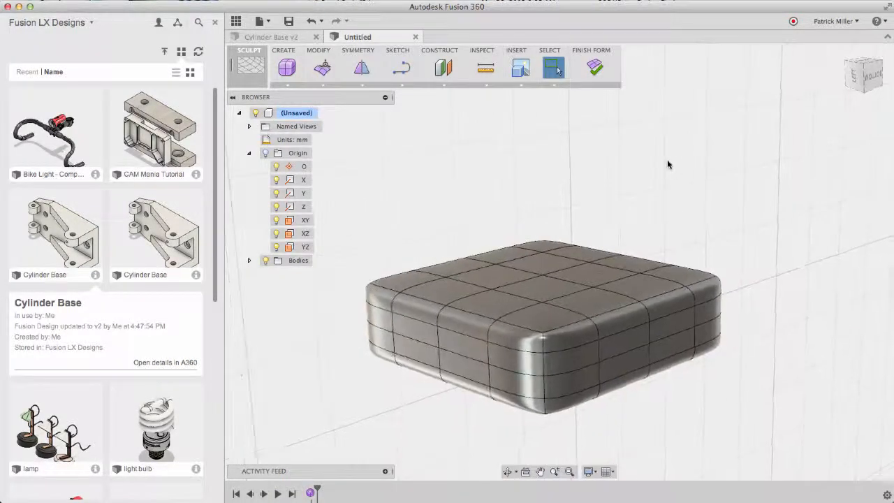
- Pull all of the box's T-Spline vertices onto the mouse mesh using the Control Points pull type
click(322, 84)
click(341, 238)
drag(337, 161, 742, 452)
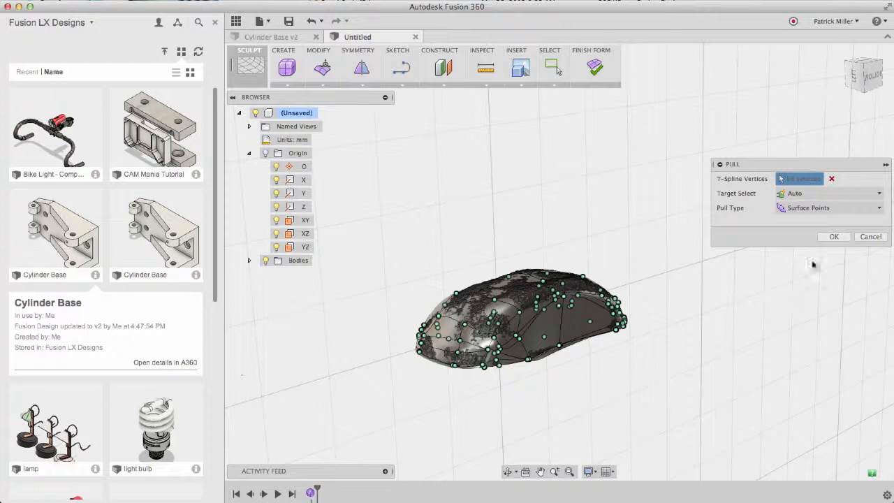
click(823, 211)
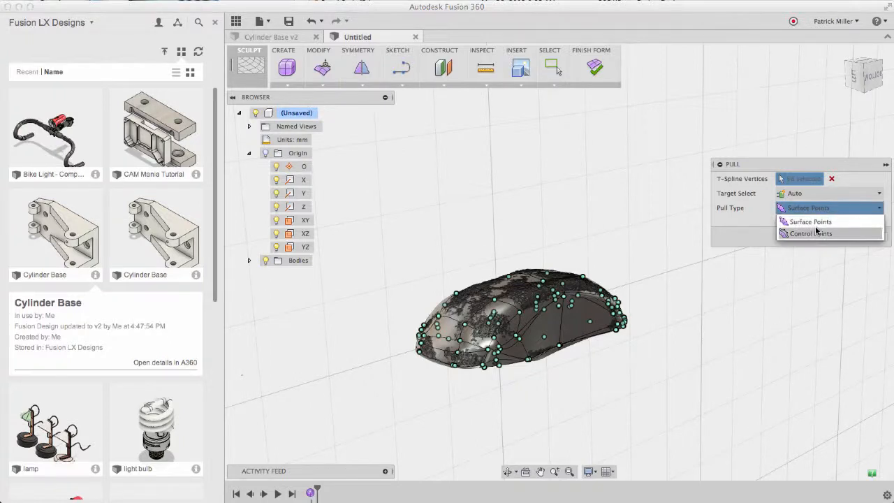
click(814, 234)
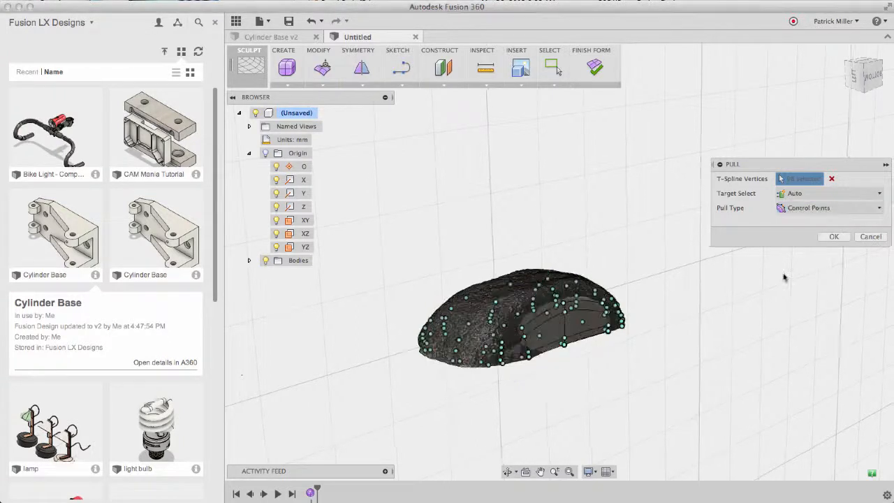
click(836, 236)
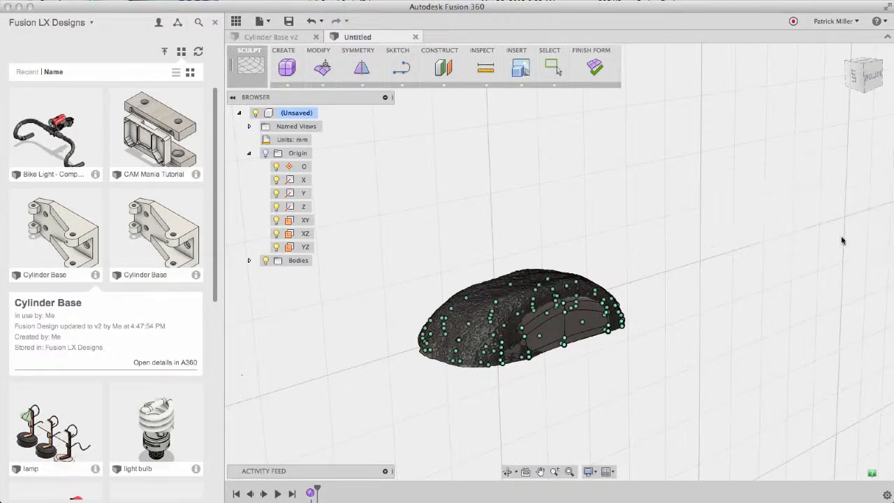
- Hide the mouse mesh body and finish the form to convert the wrapped T-Spline into a regular body
click(248, 261)
click(276, 275)
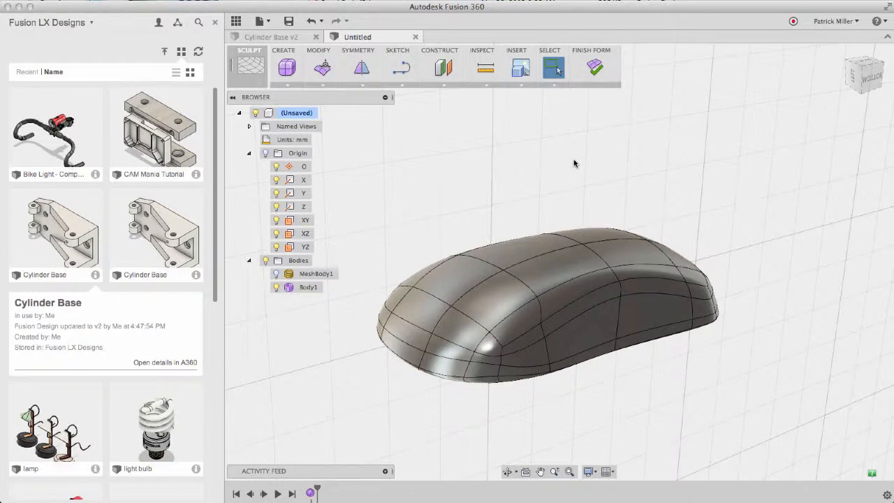
click(595, 69)
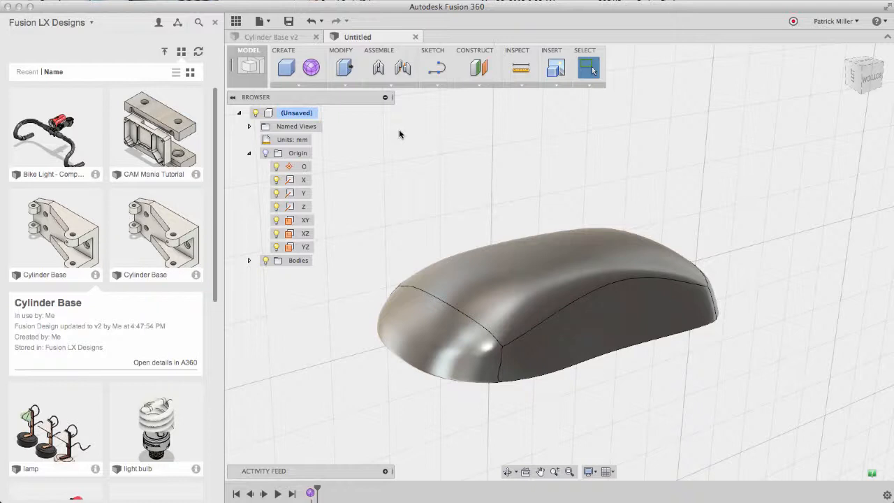
- Save the design as "mouse" in Fusion LX Designs and locate it among the project's files
click(288, 22)
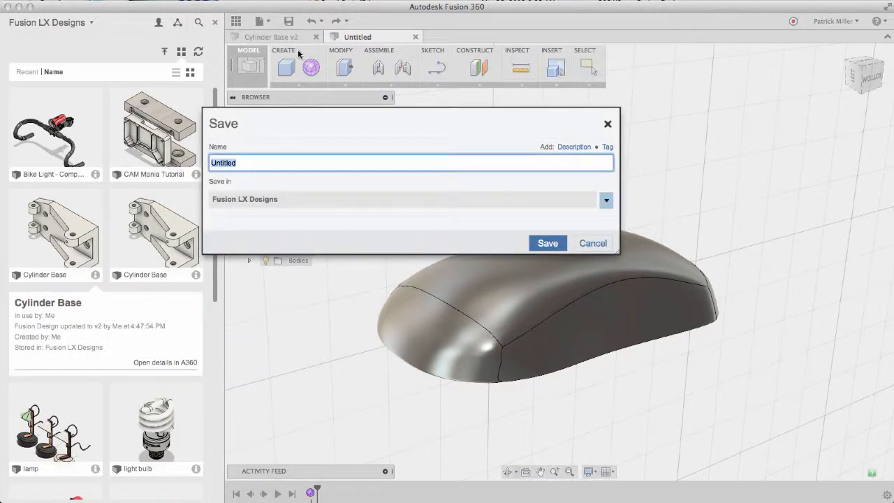
text(mouse)
click(543, 243)
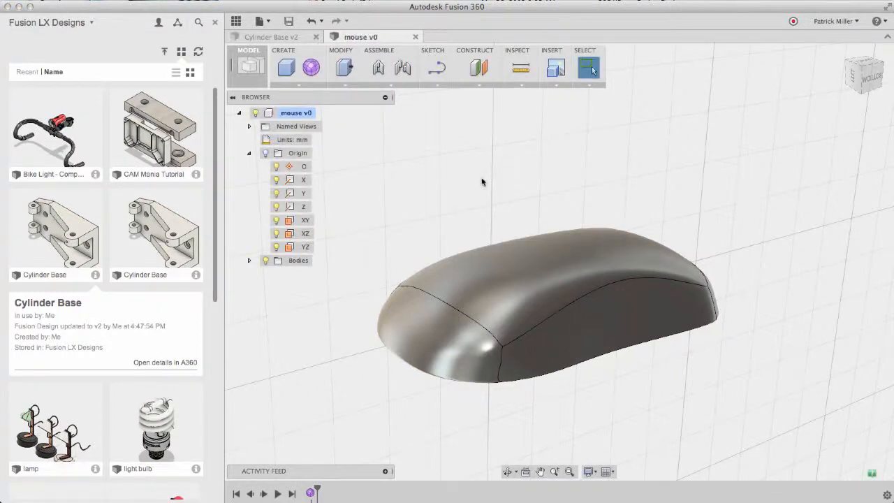
scroll(97, 332, down, 2)
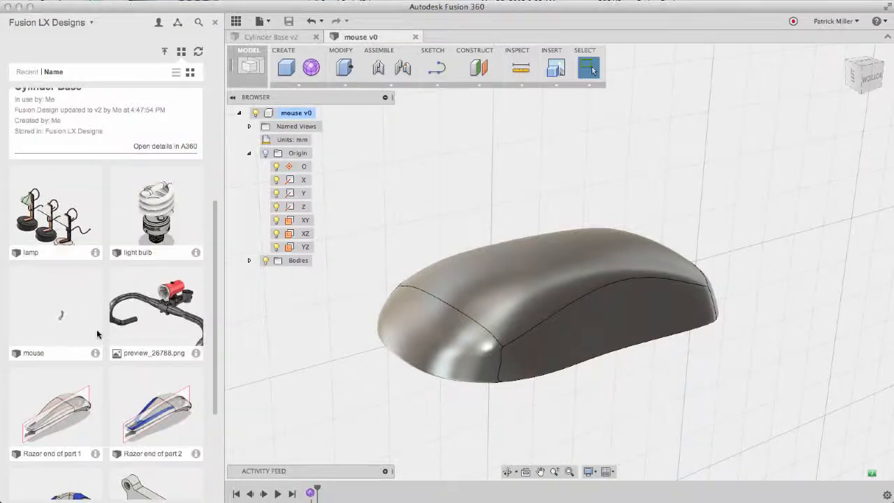